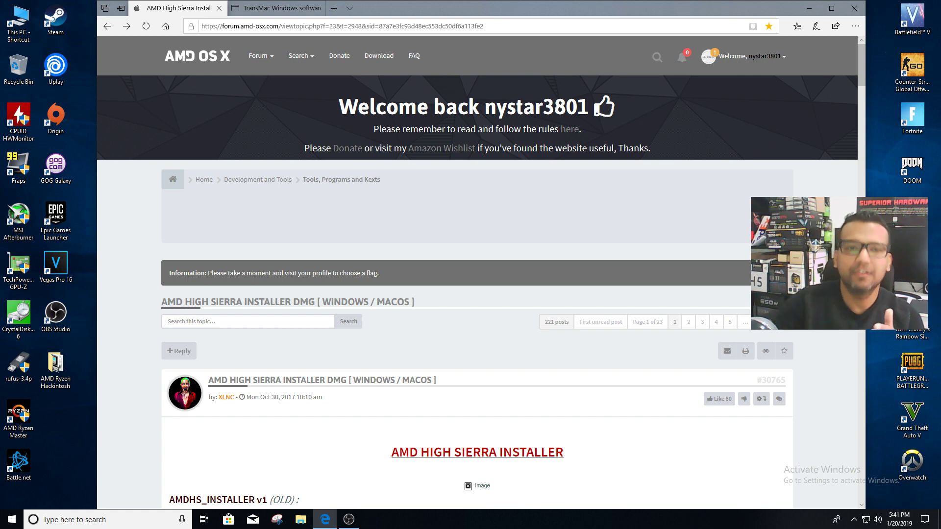
# Switch to the acutesystems.com TransMac page tab
pyautogui.click(277, 7)
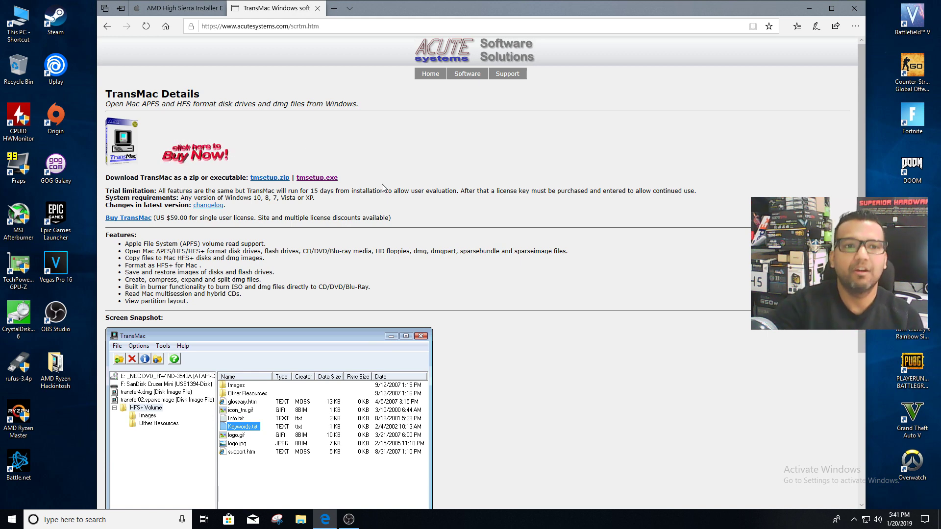
# Return to the 'AMD High Sierra Installer DMG [Windows / macOS]' forum tab
pyautogui.click(179, 8)
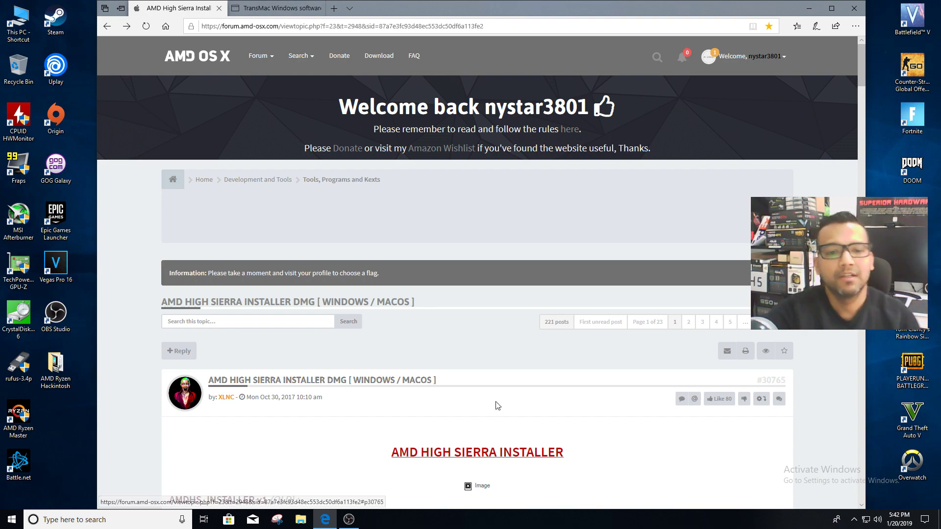
# Copy the AMDHS_INSTALLER v2.5 Clover Edition download link from the forum thread
pyautogui.scroll(-10, 496, 404)
pyautogui.scroll(-15, 497, 406)
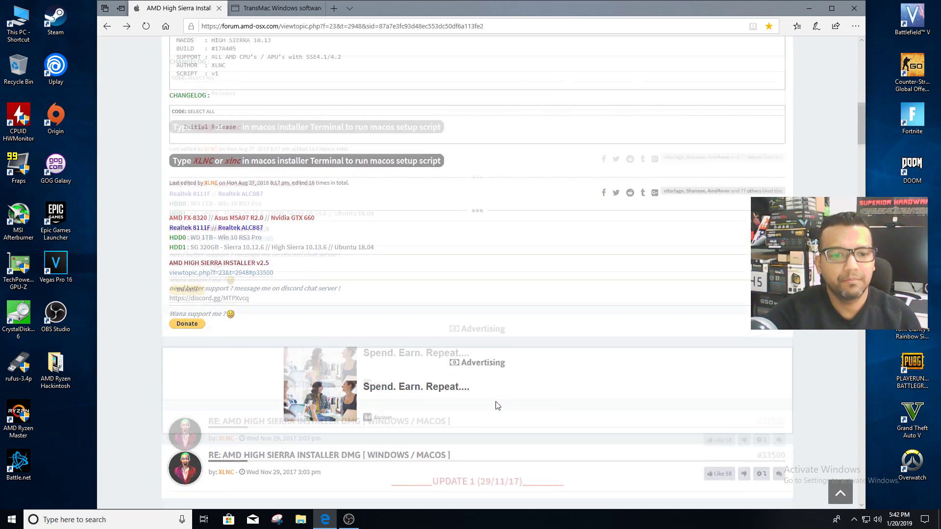
pyautogui.scroll(-4, 497, 406)
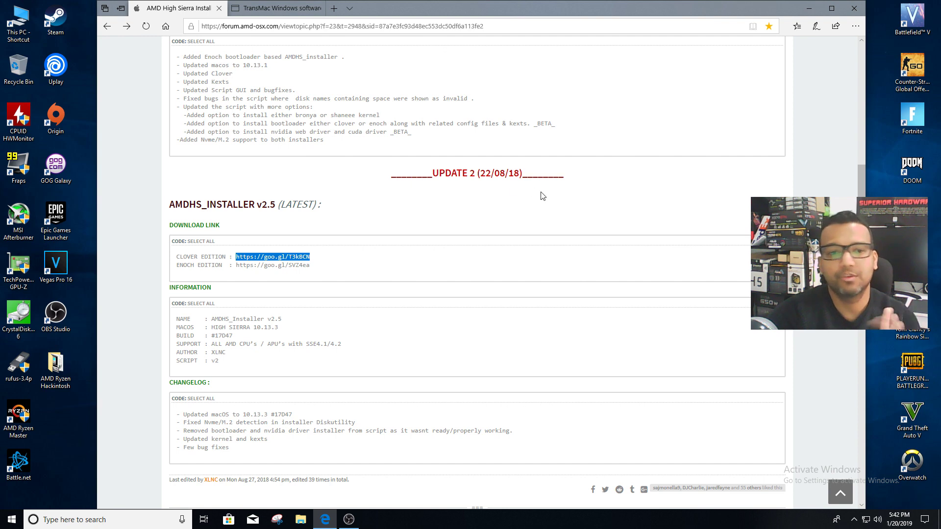
pyautogui.click(387, 262)
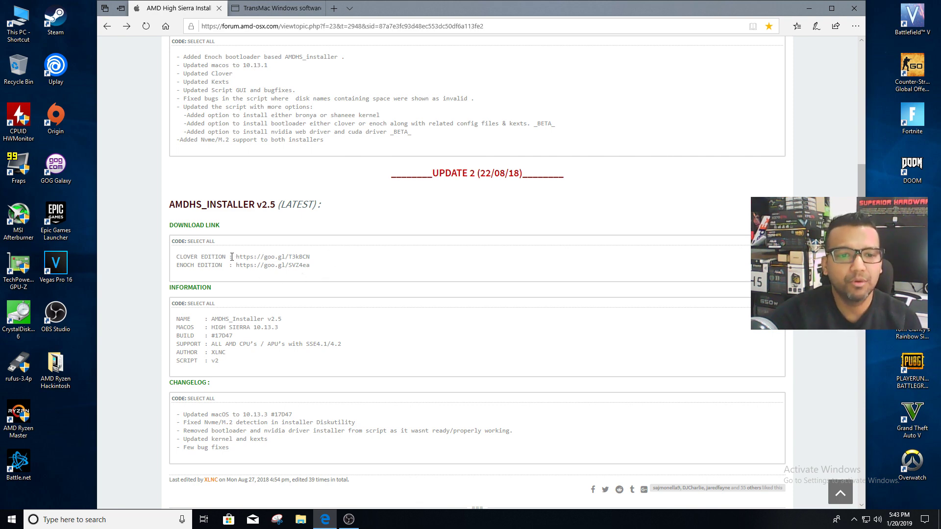
pyautogui.moveTo(236, 257); pyautogui.dragTo(312, 258)
pyautogui.rightClick(300, 260)
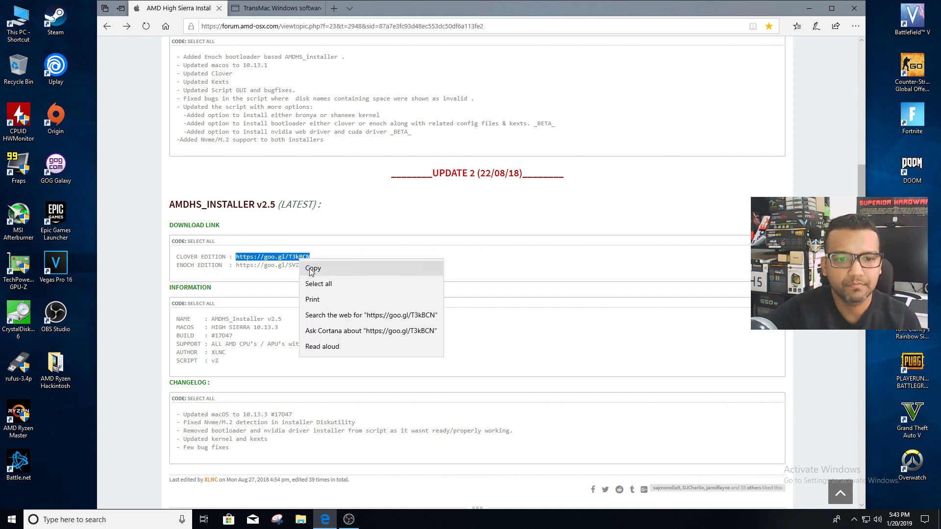
pyautogui.click(310, 269)
# Load the copied link in a new tab and download AMDHS_Installer_v2.5_clover.dmg despite the scan warning
pyautogui.click(334, 8)
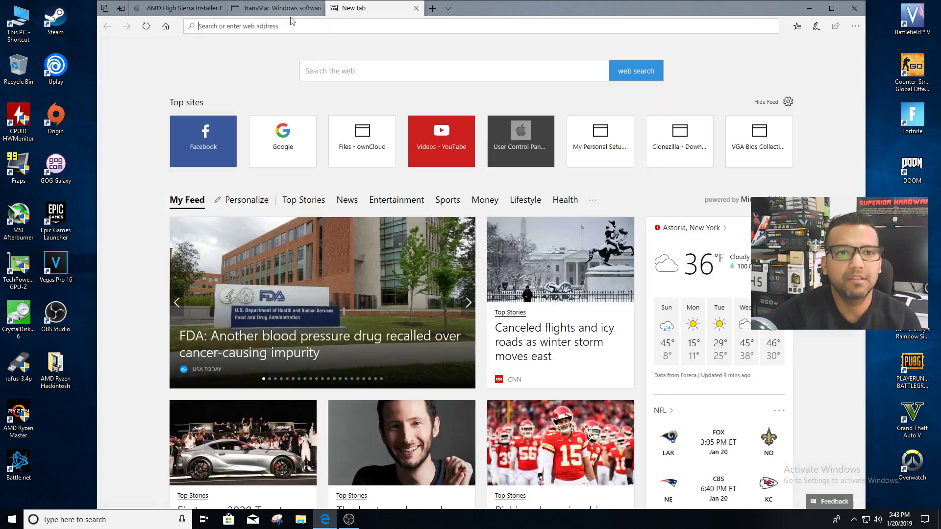
pyautogui.rightClick(240, 28)
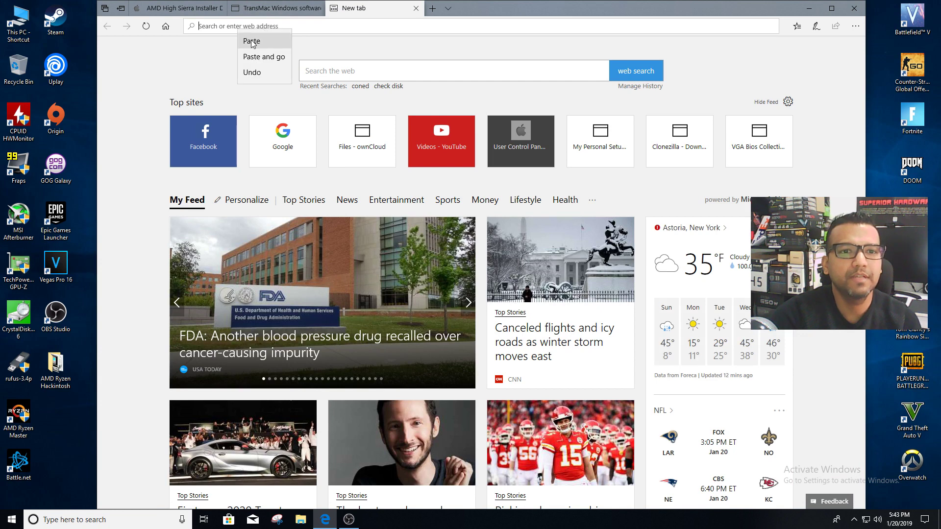
pyautogui.click(252, 42)
pyautogui.press('Return')
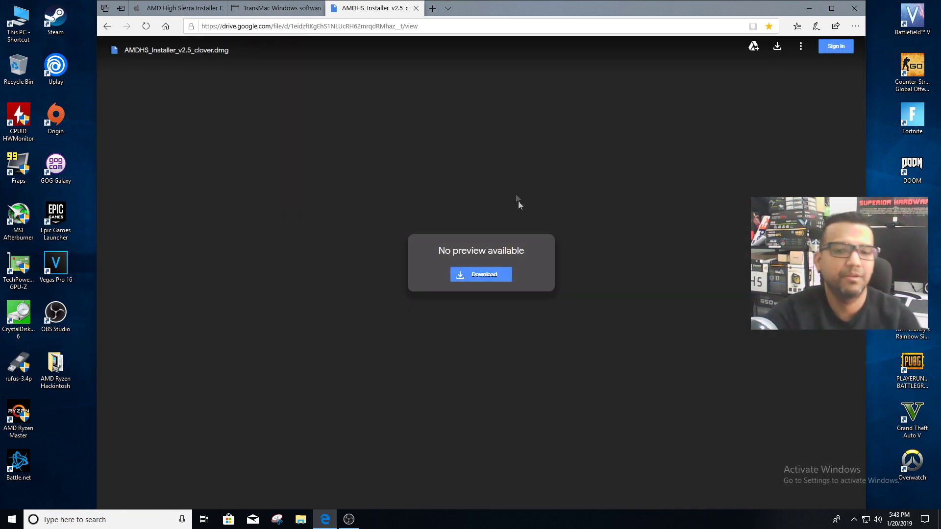
pyautogui.click(494, 274)
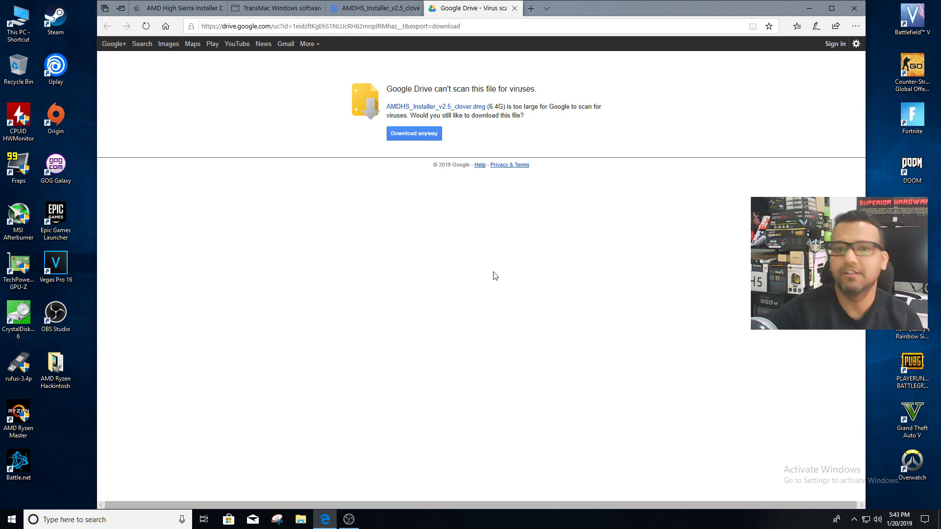
pyautogui.click(404, 134)
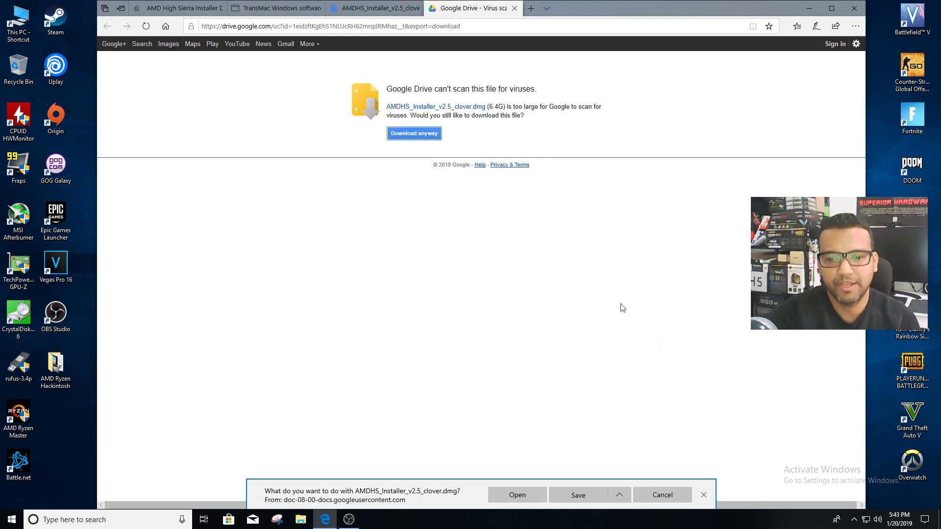
# Check Desktop > AMD Ryzen Hackintosh via Save as, find the DMG already there, and cancel the download
pyautogui.click(618, 496)
pyautogui.click(586, 485)
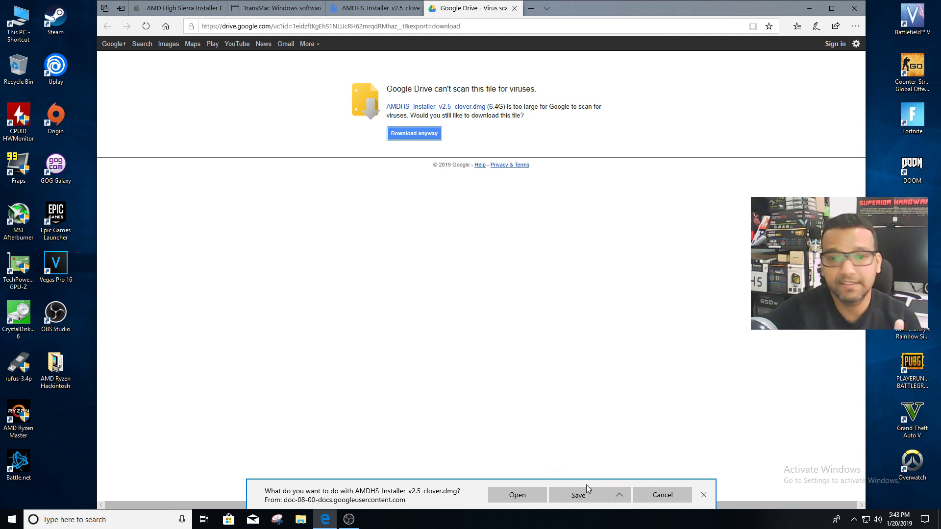
pyautogui.moveTo(314, 7); pyautogui.dragTo(510, 90)
pyautogui.click(321, 147)
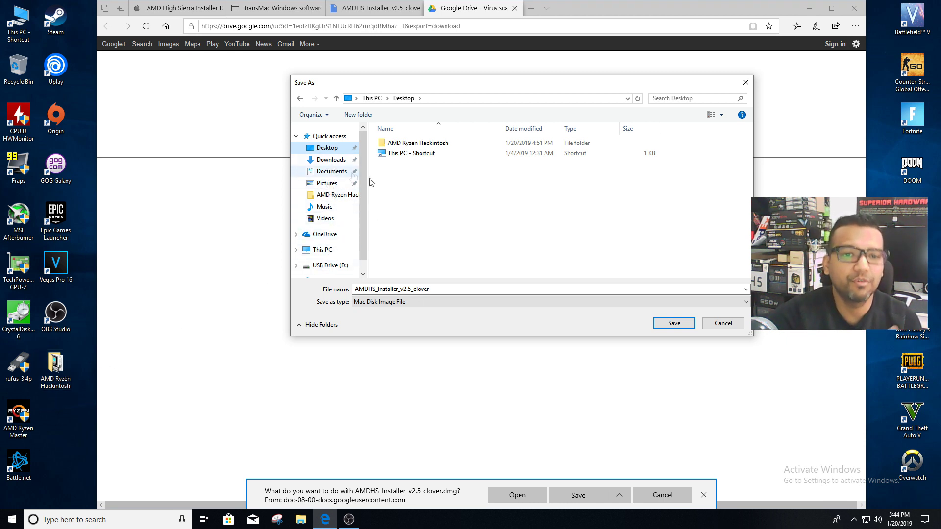
pyautogui.doubleClick(394, 145)
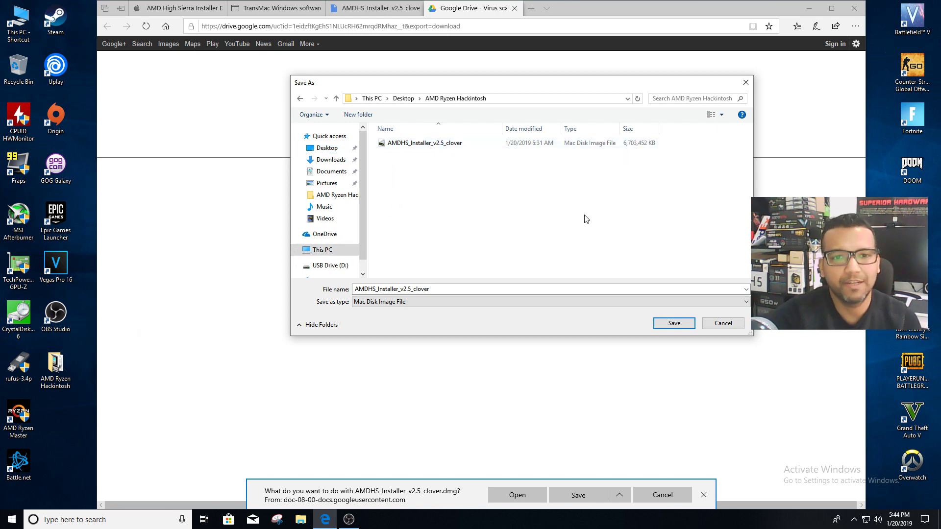
pyautogui.click(729, 325)
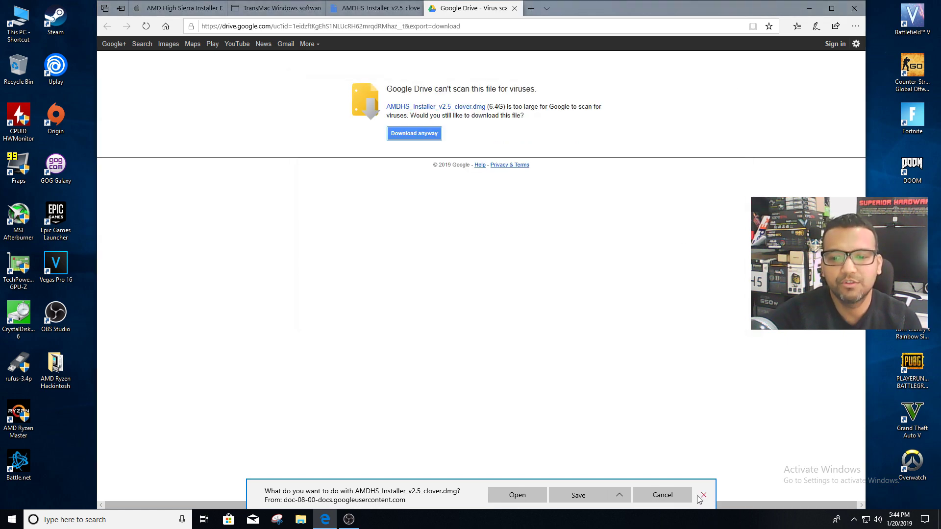
pyautogui.click(699, 496)
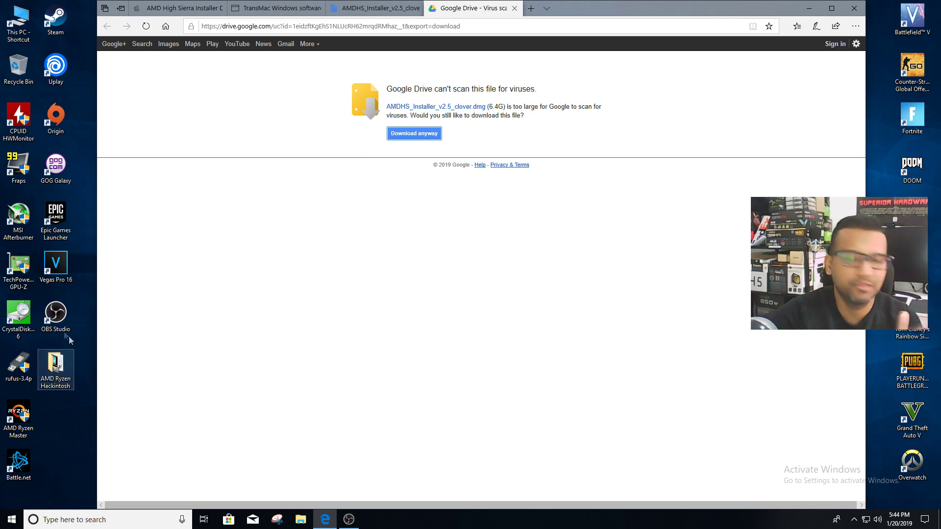
# Show the TransMac tab, open the AMD Ryzen Hackintosh desktop folder, and minimize Edge
pyautogui.click(248, 10)
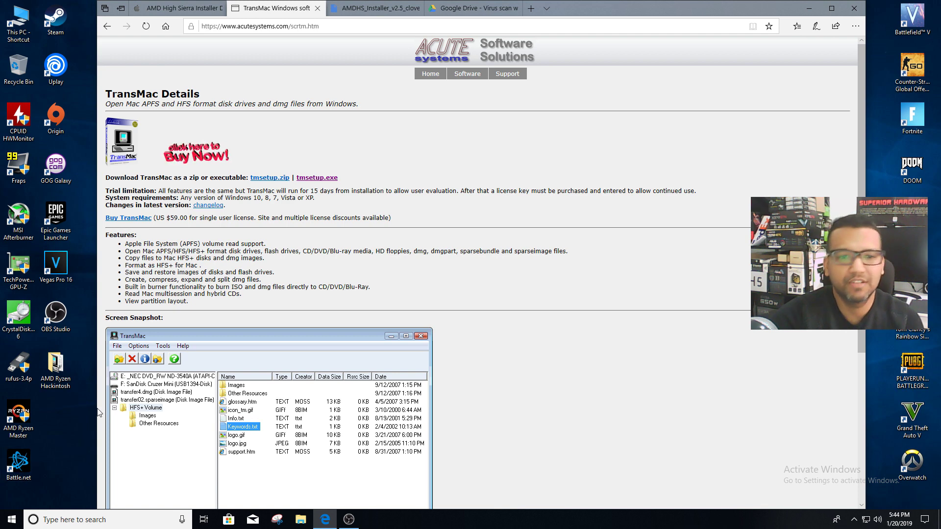
pyautogui.doubleClick(70, 367)
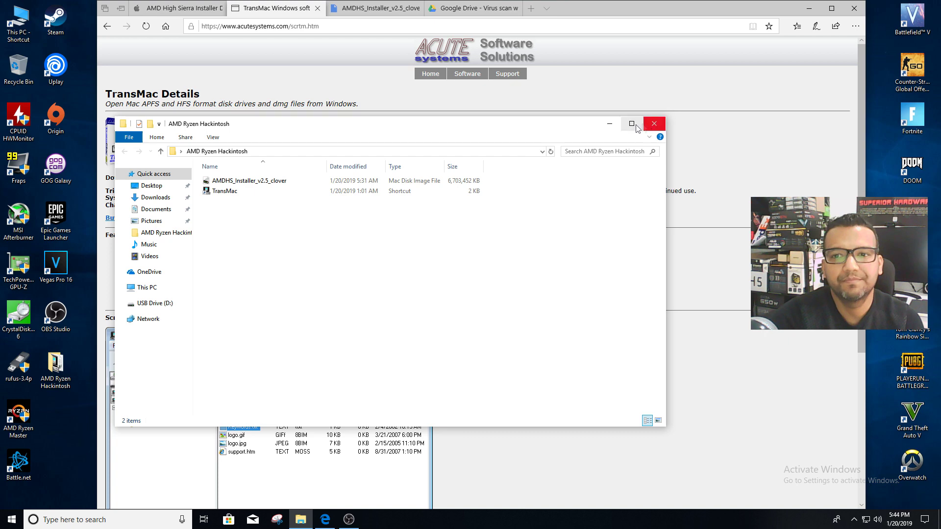
pyautogui.click(813, 8)
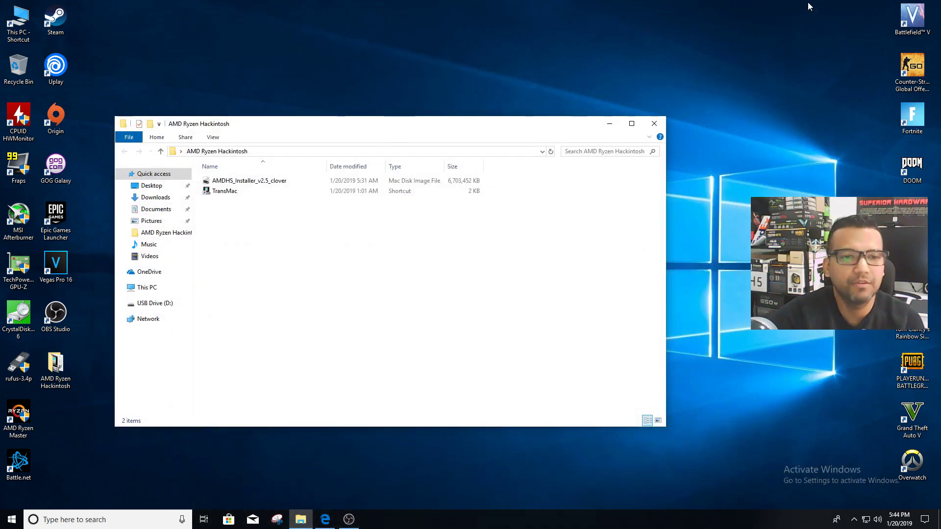
# Start TransMac from its shortcut in the AMD Ryzen Hackintosh folder
pyautogui.moveTo(381, 120); pyautogui.dragTo(449, 108)
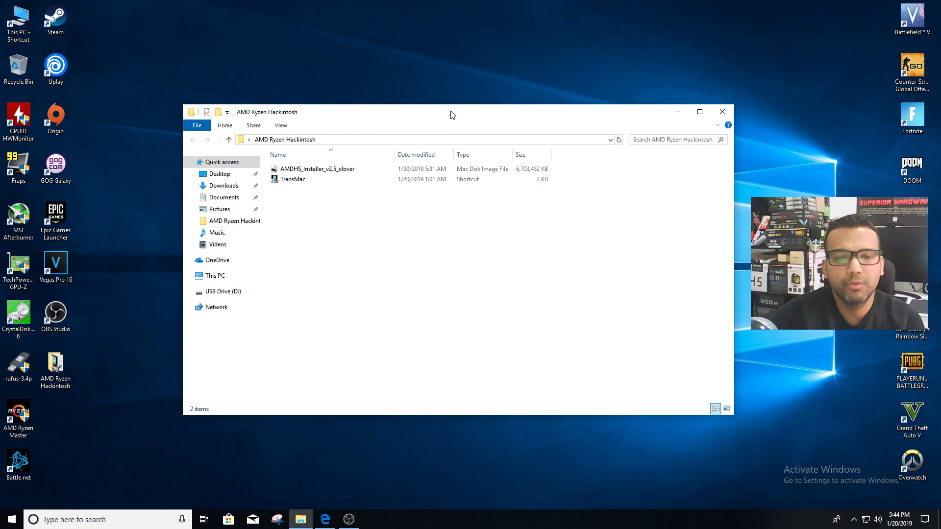
pyautogui.click(294, 180)
pyautogui.doubleClick(295, 181)
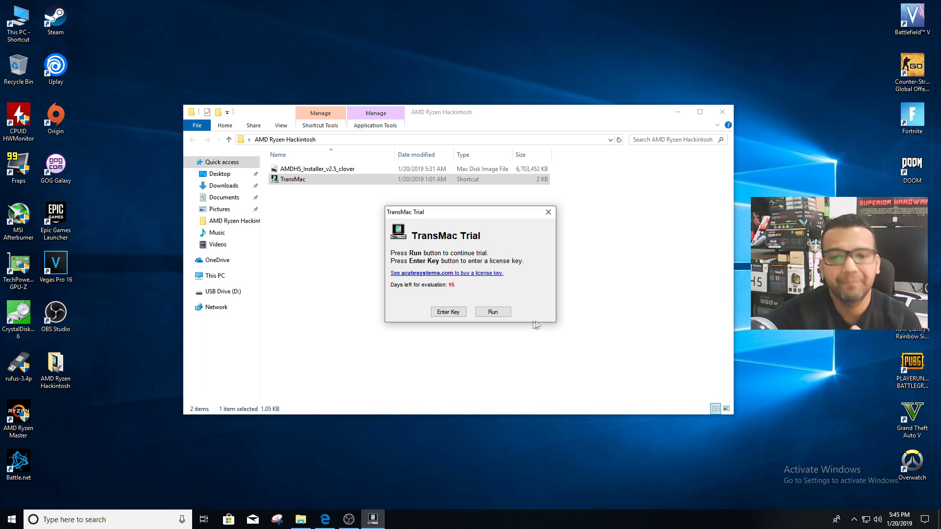
# Run the TransMac trial and bring up the context menu for D: USB DISK 2.0
pyautogui.click(493, 312)
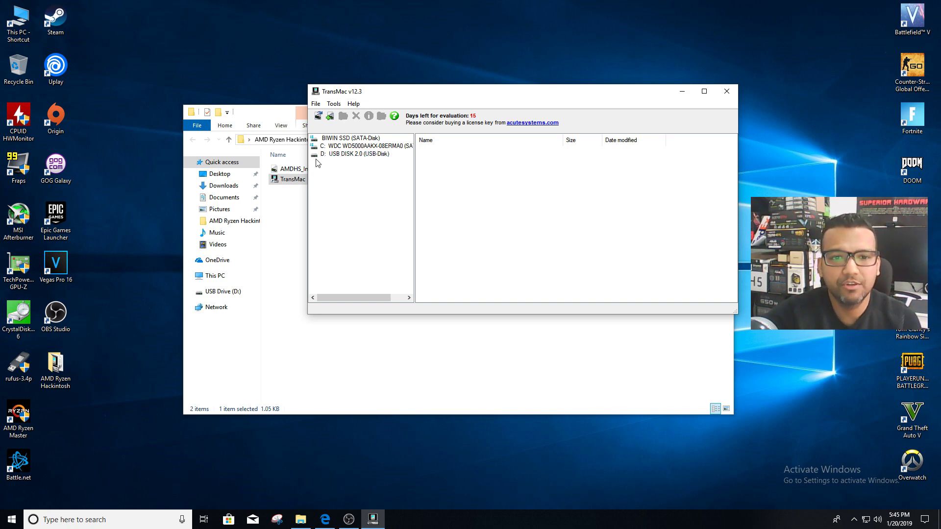
pyautogui.rightClick(350, 155)
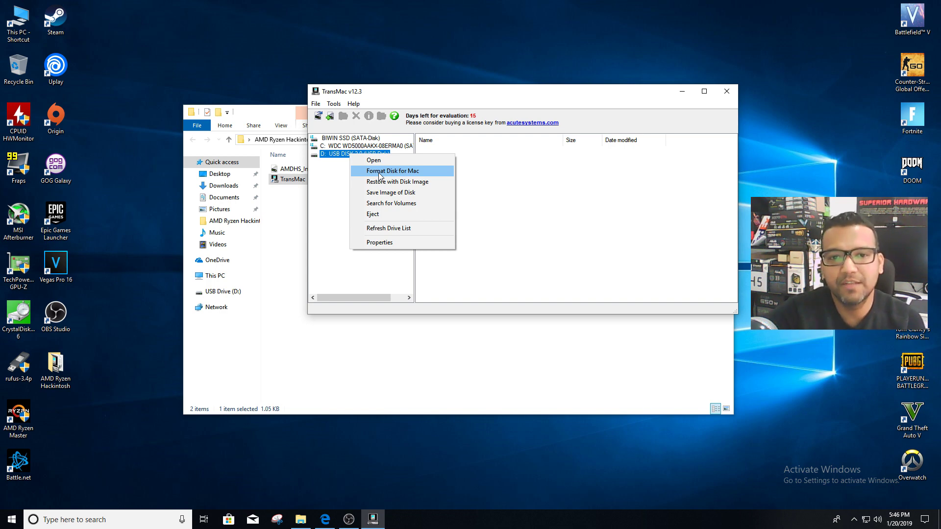
# Choose Format Disk for Mac, run the trial again after restart, and reopen the USB drive's actions
pyautogui.click(380, 175)
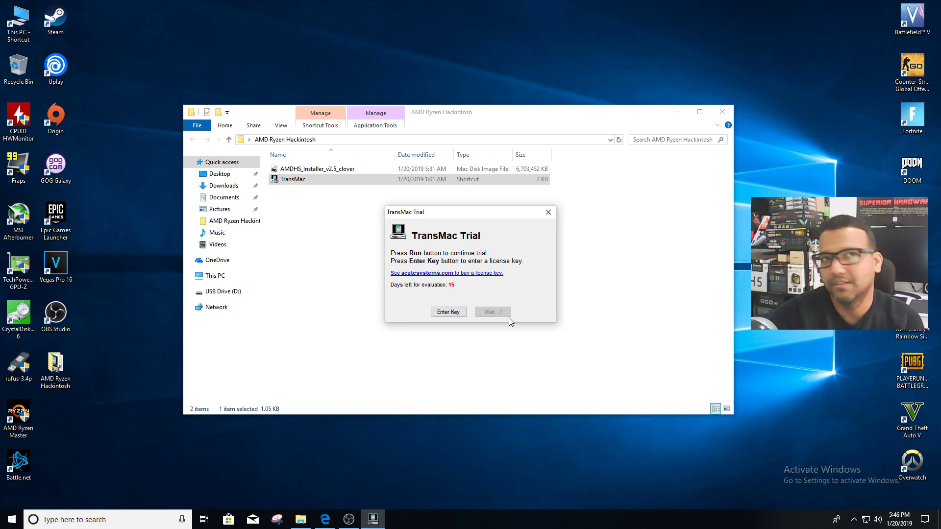
pyautogui.click(501, 311)
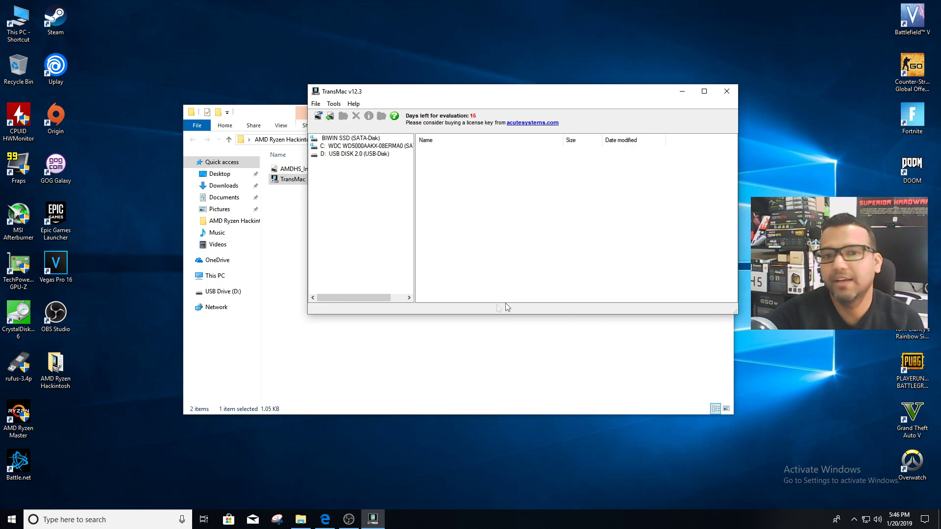
pyautogui.rightClick(350, 155)
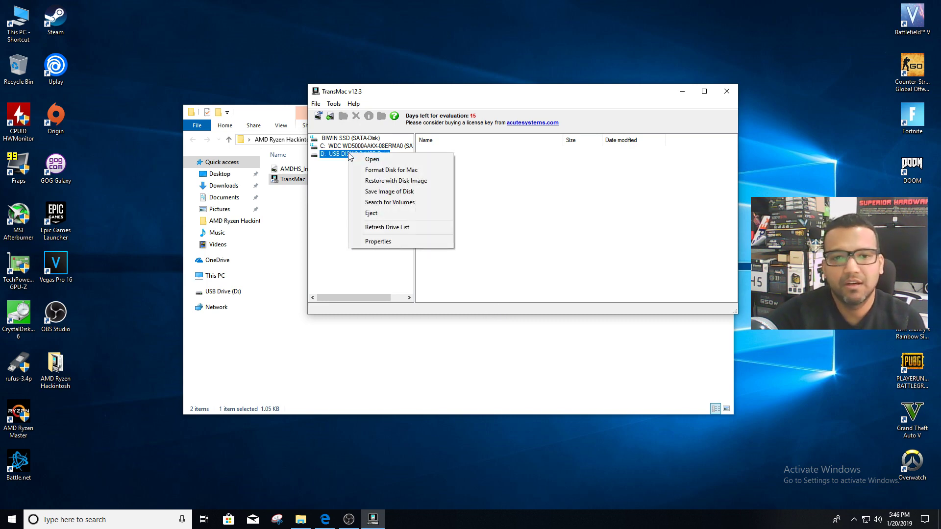
# Format D: USB DISK 2.0 for Mac with volume name 'mac', confirming both warnings
pyautogui.click(373, 171)
pyautogui.click(499, 217)
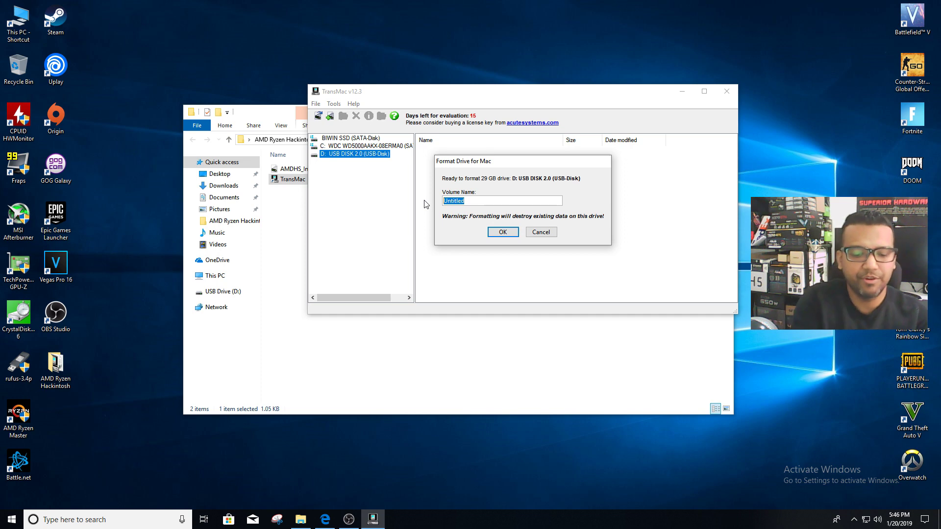
pyautogui.write('mac')
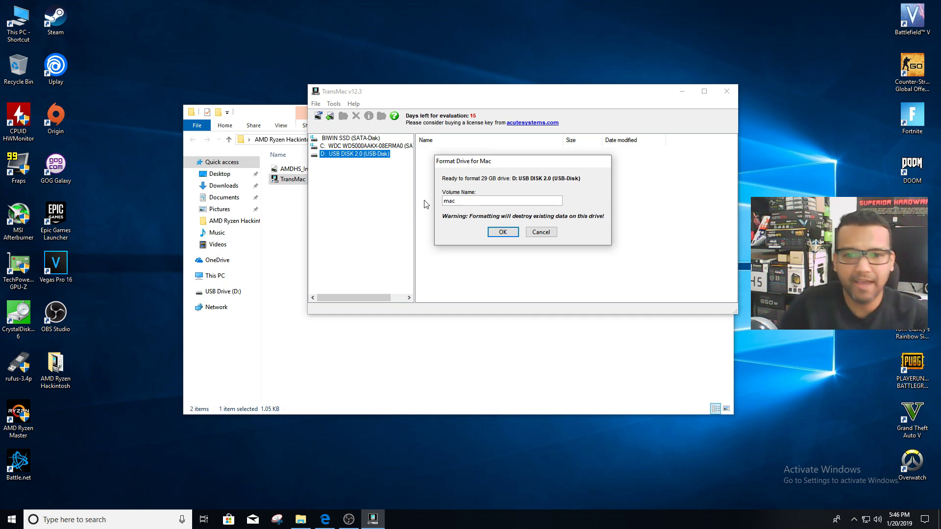
pyautogui.click(503, 232)
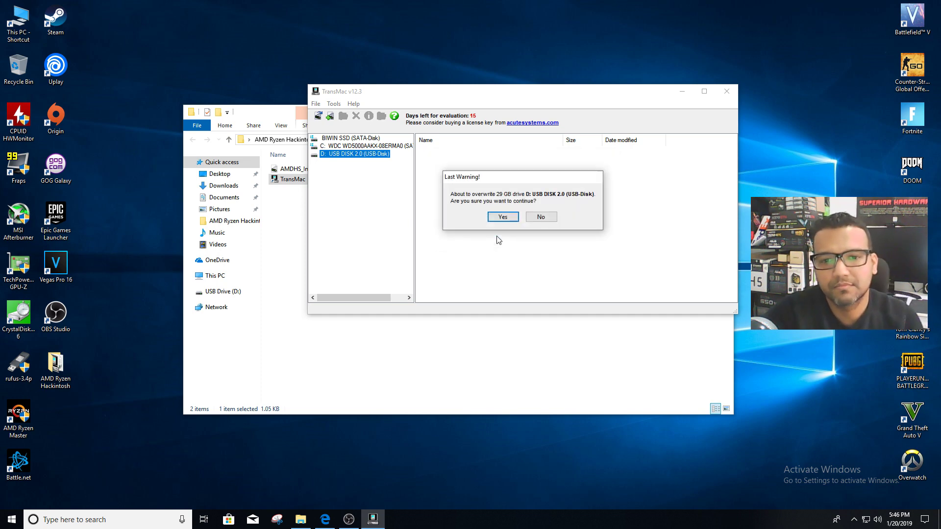
pyautogui.click(503, 218)
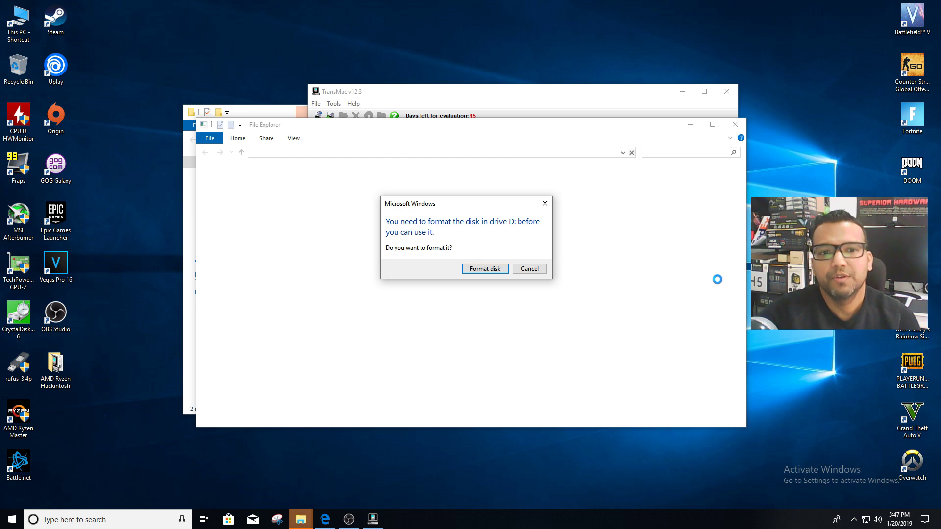
# Dismiss Windows' format prompt and drive-not-accessible error, then acknowledge TransMac's Format Complete
pyautogui.click(544, 203)
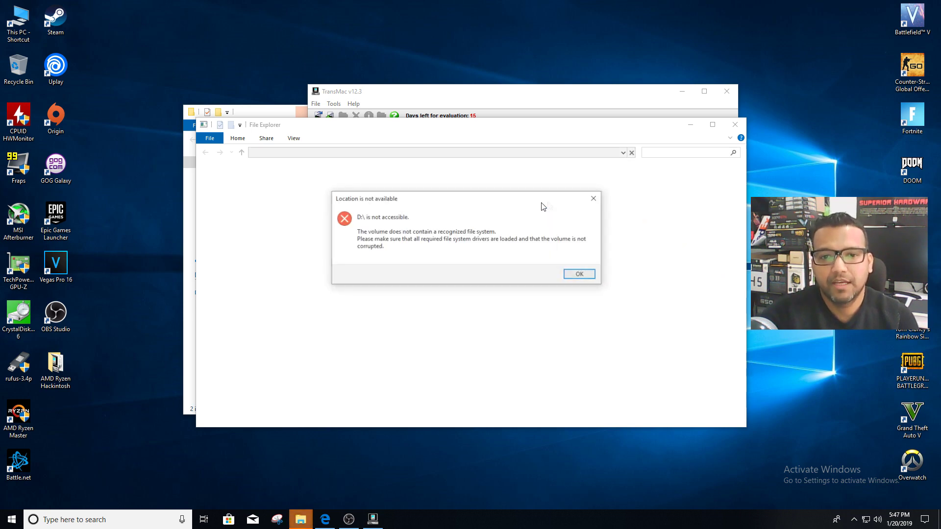
pyautogui.click(597, 200)
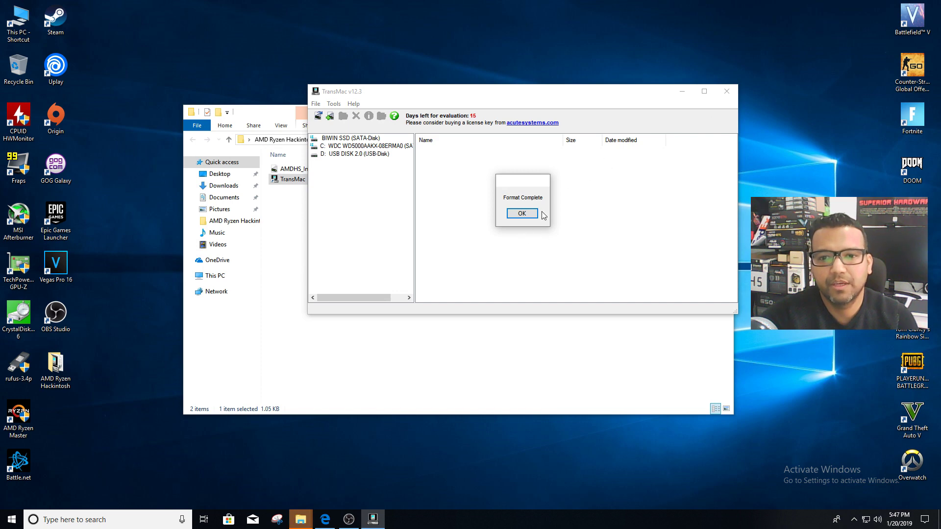
pyautogui.click(522, 214)
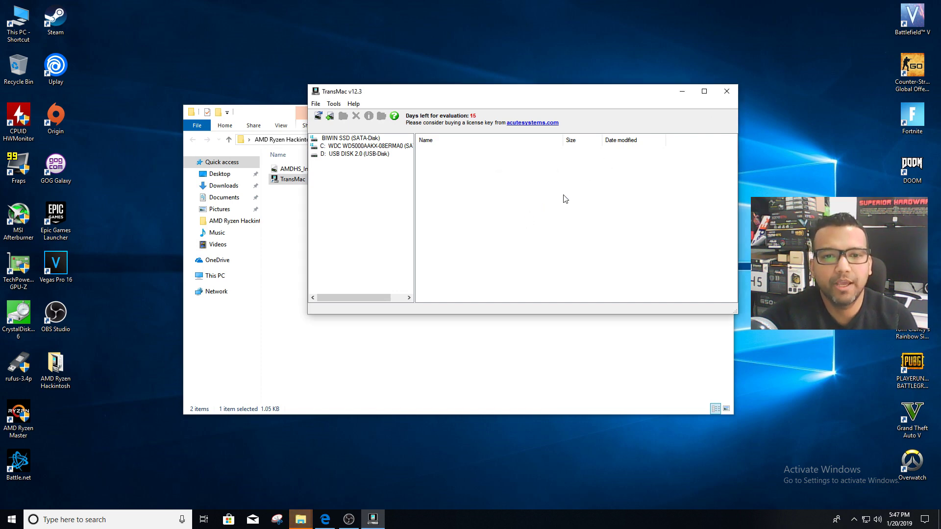
# Place TransMac to the right of the AMD Ryzen Hackintosh folder window, keeping TransMac in front
pyautogui.moveTo(473, 93); pyautogui.dragTo(566, 104)
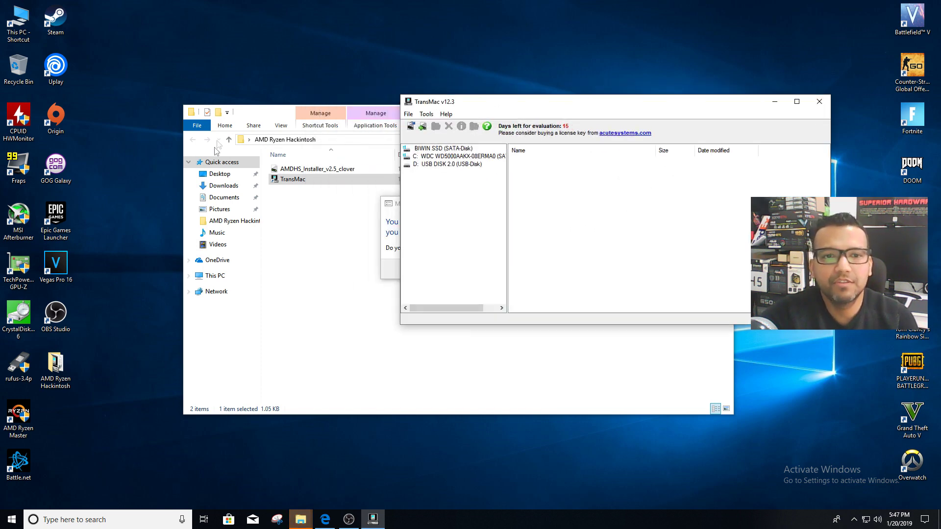
pyautogui.moveTo(270, 118); pyautogui.dragTo(196, 126)
pyautogui.click(525, 105)
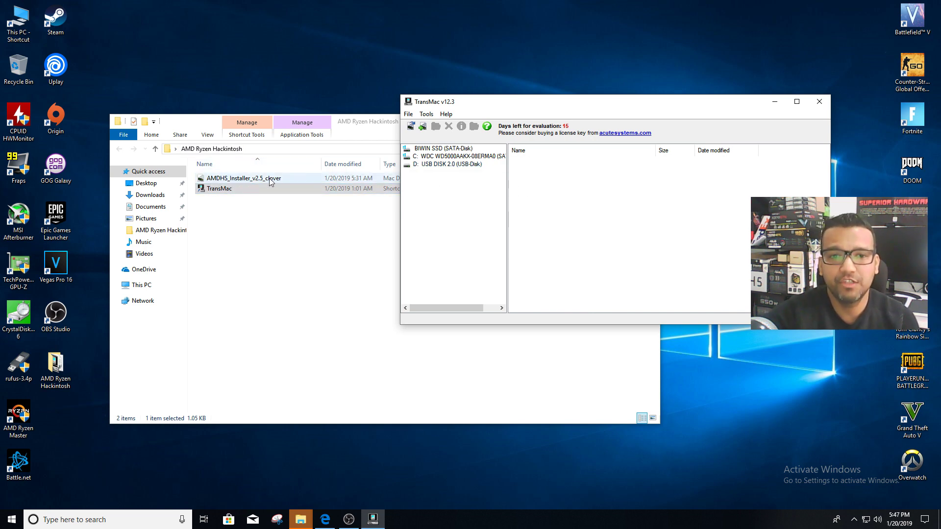
# Start Restore with Disk Image on the USB drive, confirming its mounted volumes can be overwritten
pyautogui.rightClick(429, 164)
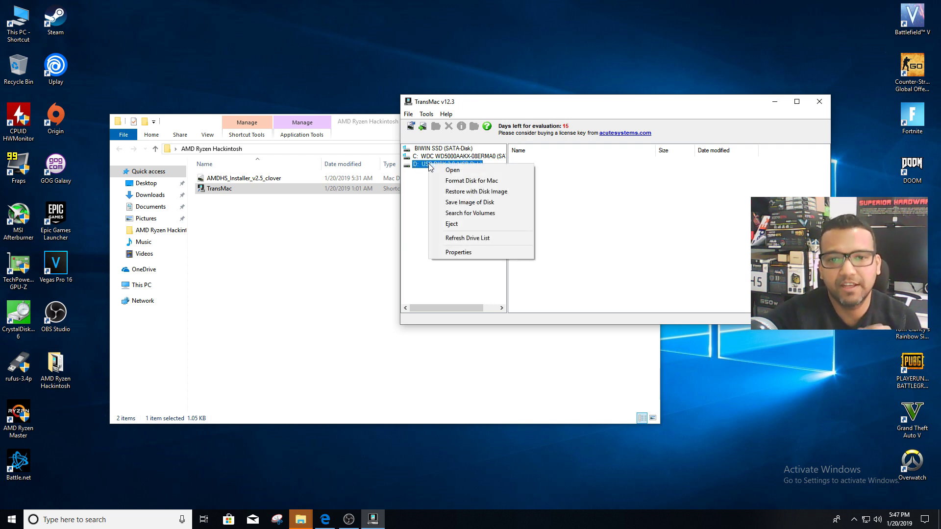
pyautogui.click(461, 194)
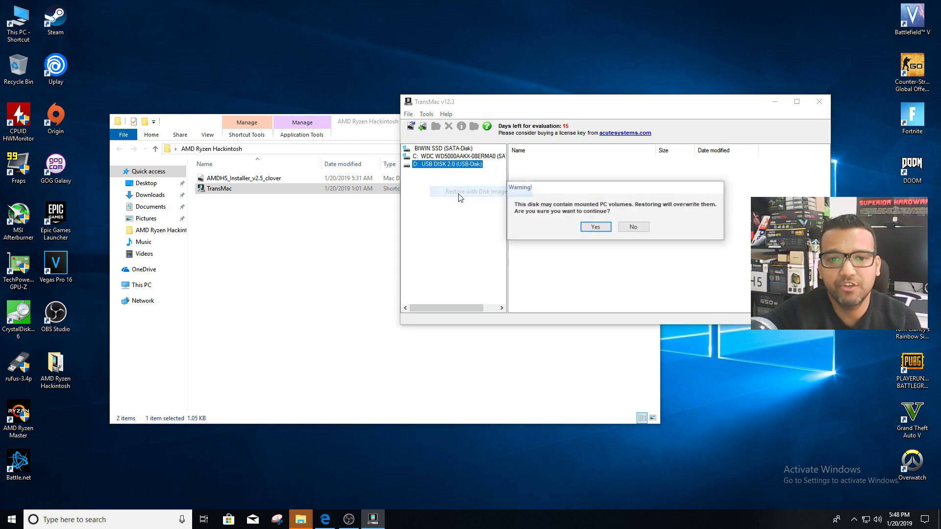
pyautogui.click(587, 229)
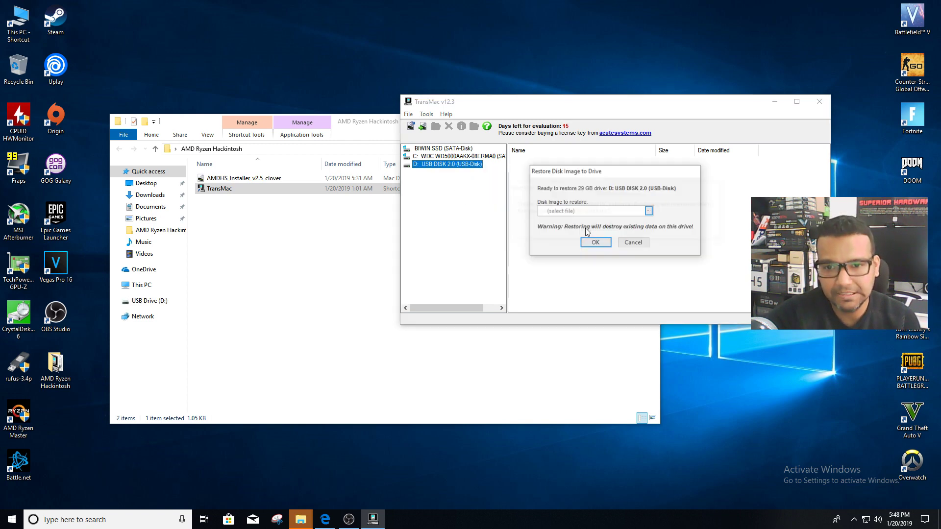
# Choose AMDHS_Installer_v2.5_clover.dmg from Desktop > AMD Ryzen Hackintosh and accept it for restoring
pyautogui.click(649, 211)
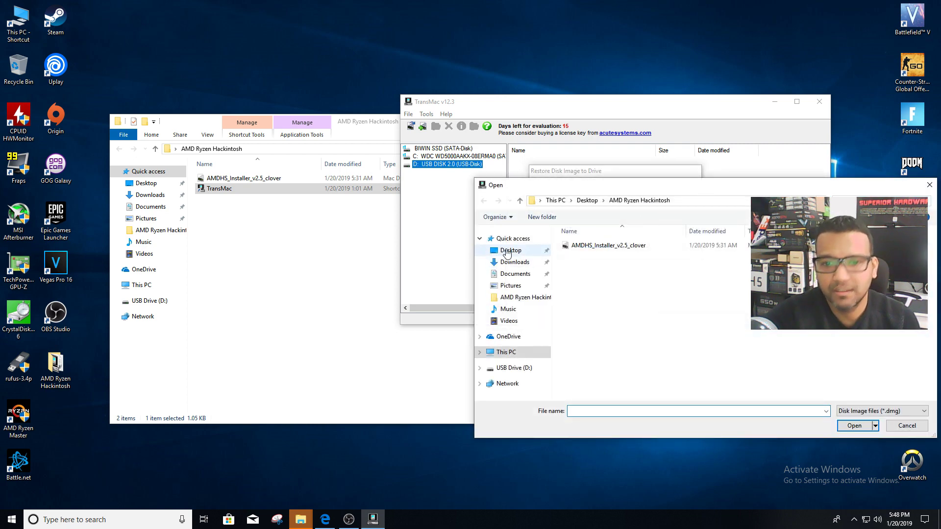
pyautogui.click(508, 251)
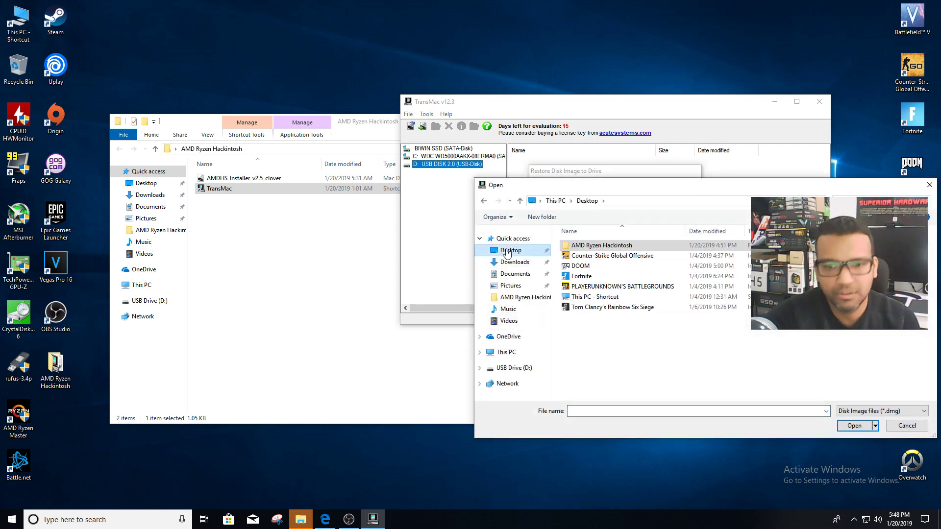
pyautogui.doubleClick(624, 249)
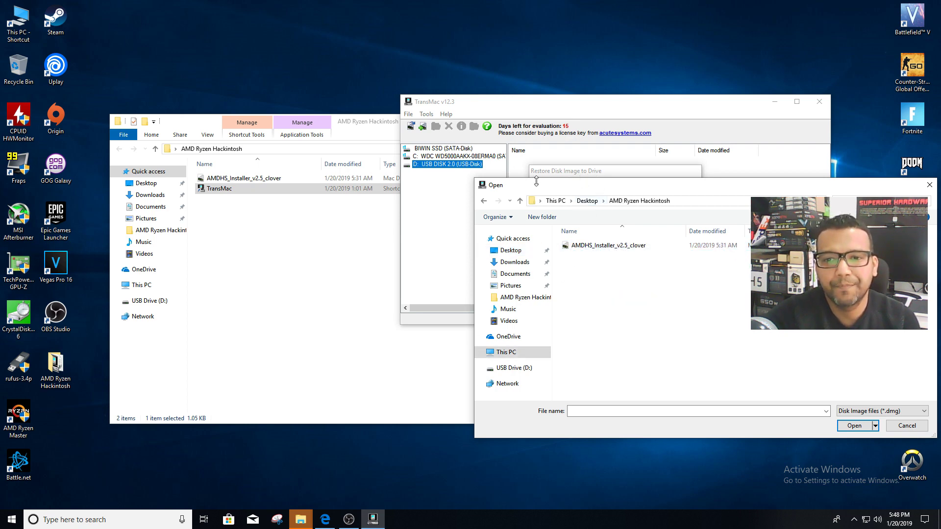
pyautogui.moveTo(556, 187); pyautogui.dragTo(418, 193)
pyautogui.doubleClick(473, 253)
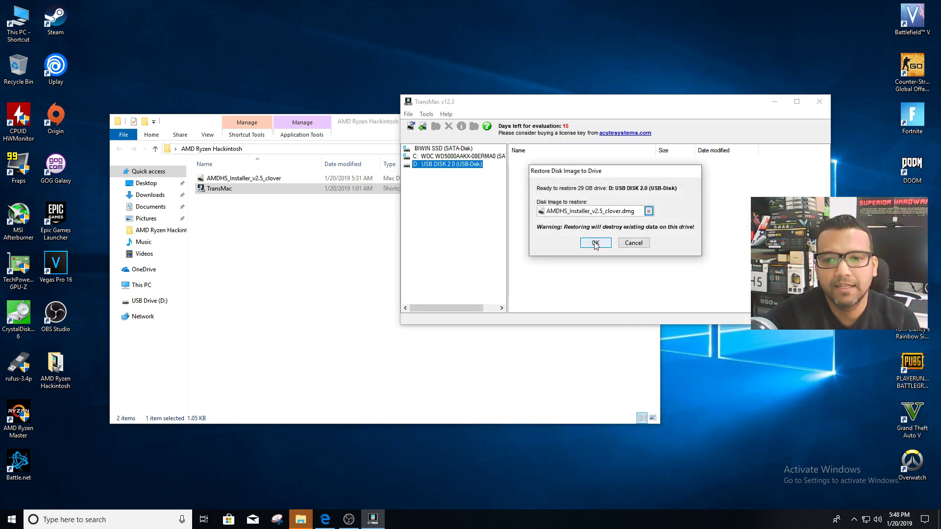
pyautogui.click(596, 244)
# Confirm the last warning and let the AMDHS_Installer_v2.5_clover image finish writing to USB disk D:
pyautogui.click(595, 230)
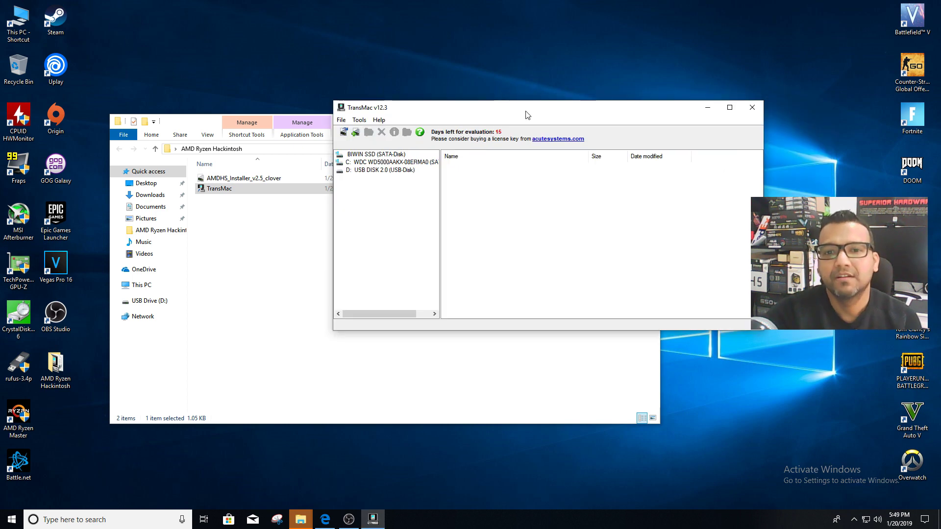
pyautogui.moveTo(525, 112); pyautogui.dragTo(496, 103)
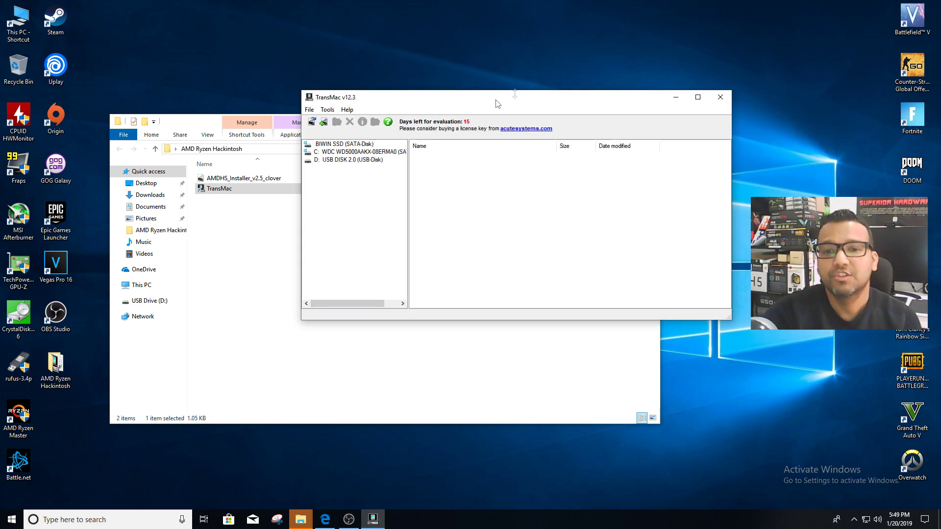